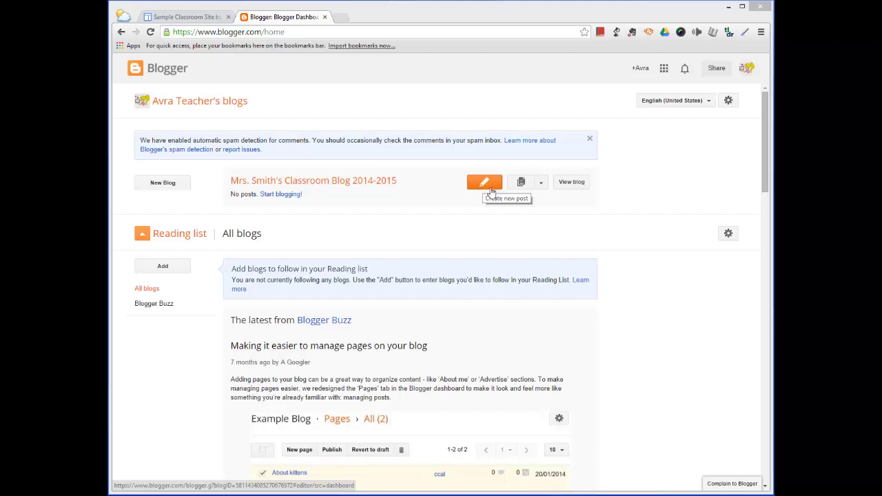
# - Create a new post in the 2014-2015 classroom blog and place the cursor in its empty body
pyautogui.click(487, 184)
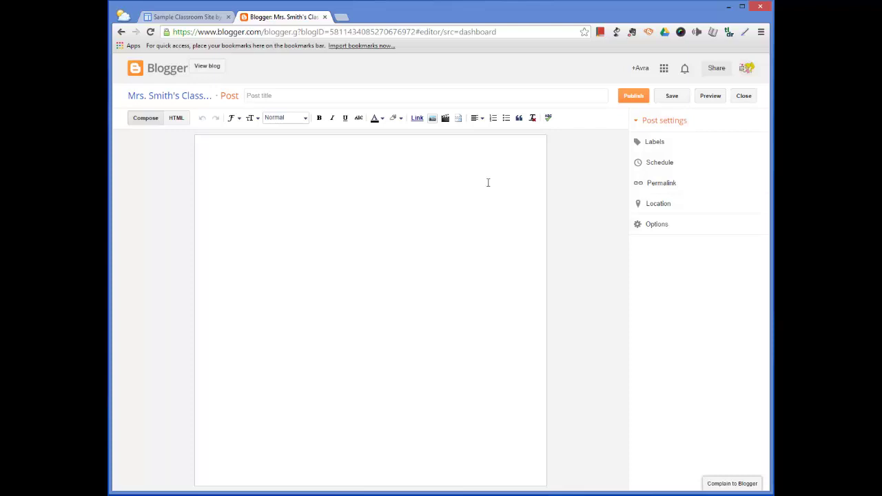
pyautogui.click(223, 162)
pyautogui.click(281, 96)
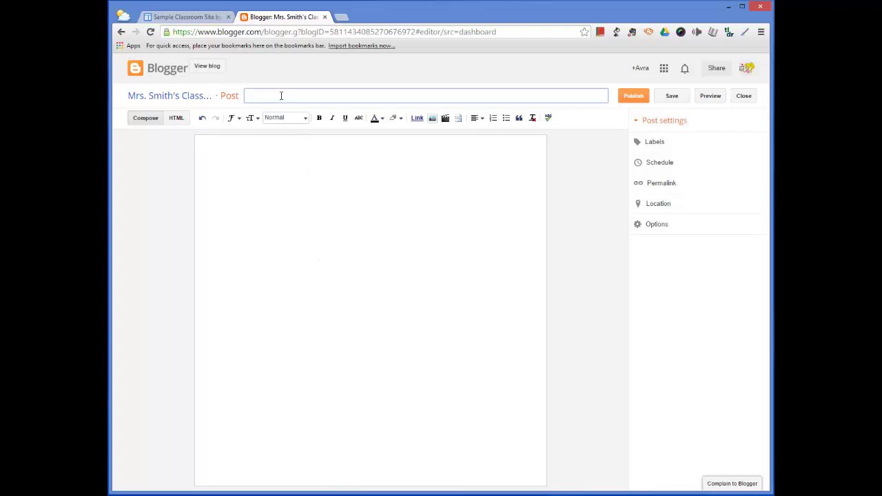
pyautogui.click(270, 184)
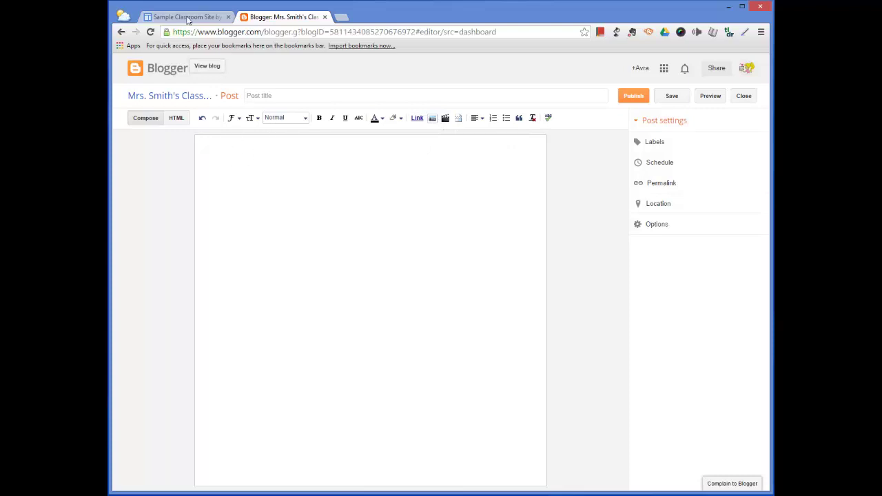
# - Switch to the class newsletter in Google Docs and copy the entire September 1, 2014 letter to parents, including its picture
pyautogui.click(123, 16)
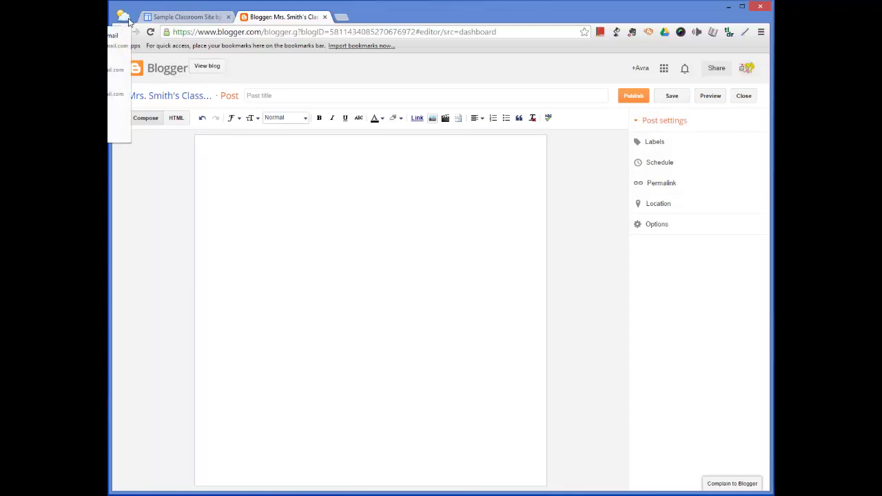
pyautogui.click(117, 40)
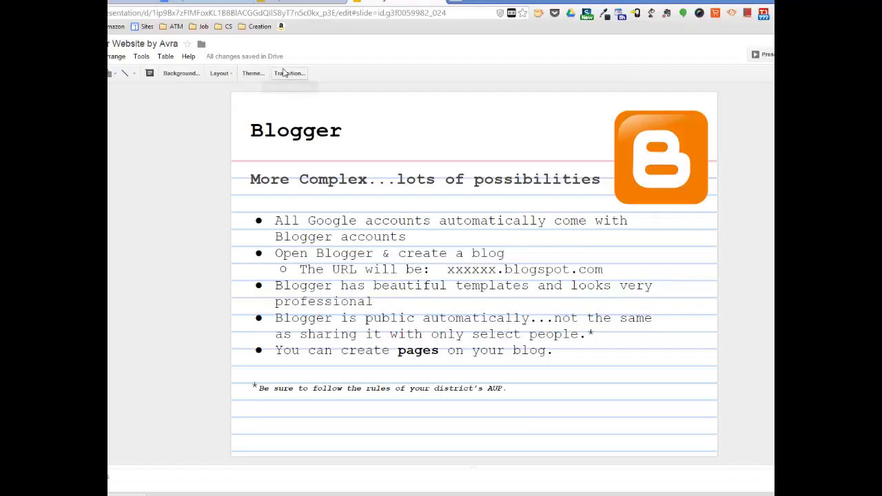
pyautogui.click(169, 2)
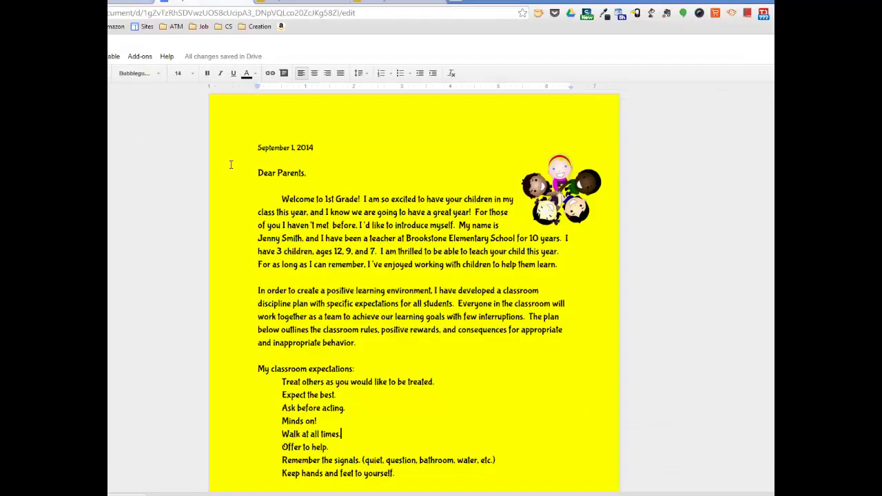
pyautogui.moveTo(255, 147); pyautogui.dragTo(350, 201)
pyautogui.hotkey('ctrl', 'c')
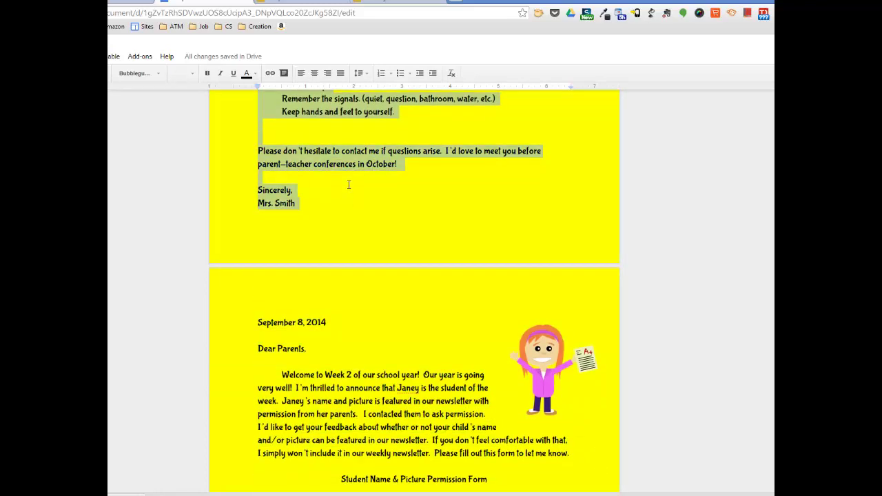
pyautogui.scroll(4, 313, 119)
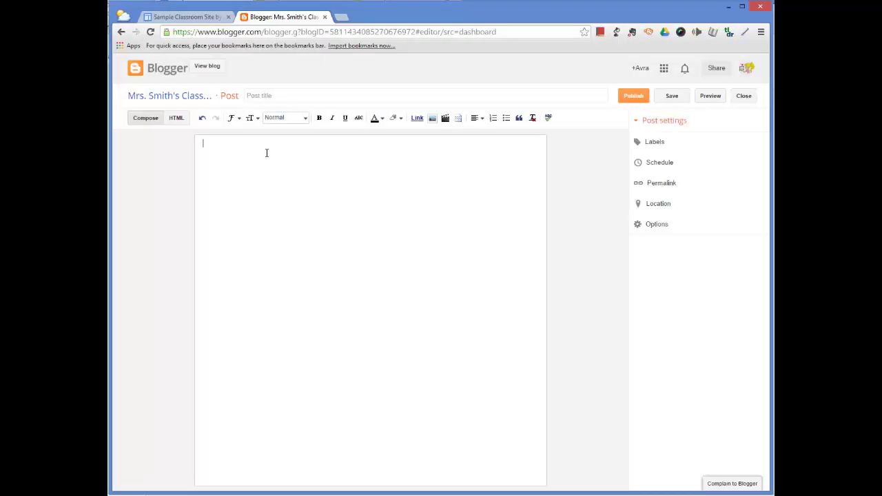
# - Paste the copied parent letter into the body of the new Blogger post and check its layout
pyautogui.hotkey('ctrl', 'v')
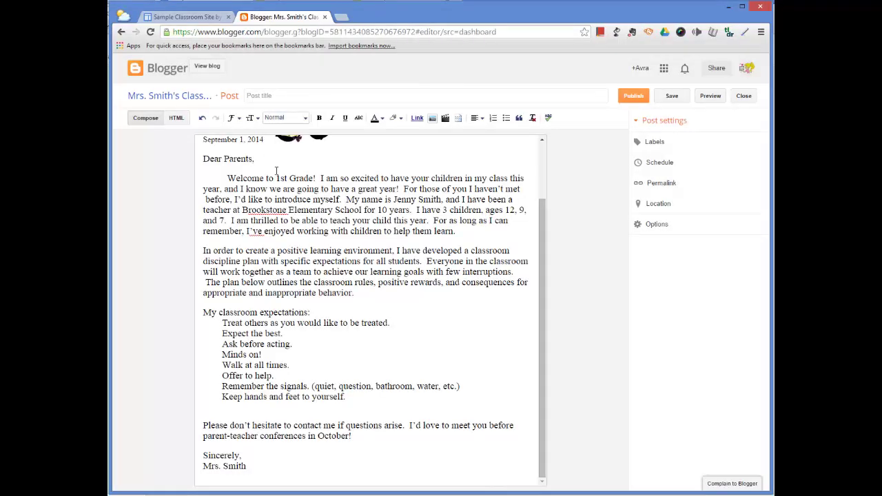
pyautogui.scroll(-1, 310, 186)
pyautogui.scroll(1, 310, 198)
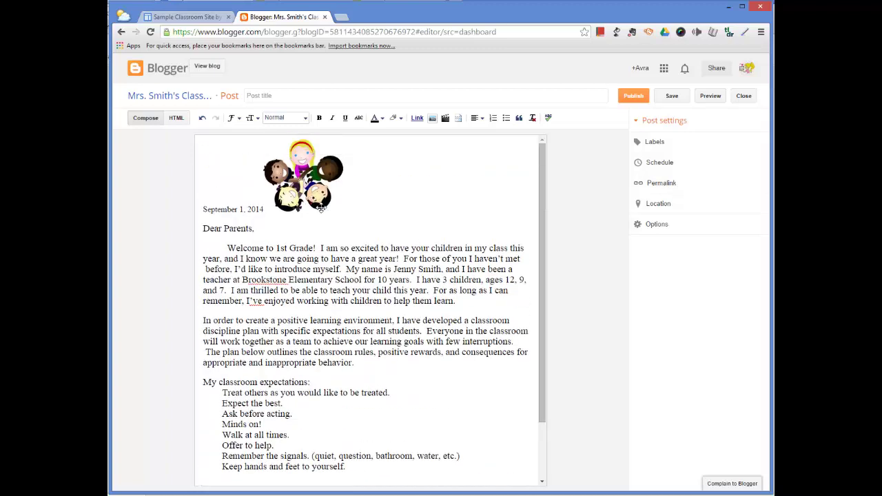
pyautogui.scroll(-1, 320, 207)
pyautogui.scroll(1, 320, 204)
pyautogui.scroll(1, 321, 204)
# - Title the post "September 1, 2014 Welcome to 1st Grade"
pyautogui.click(288, 95)
pyautogui.write('September 1,')
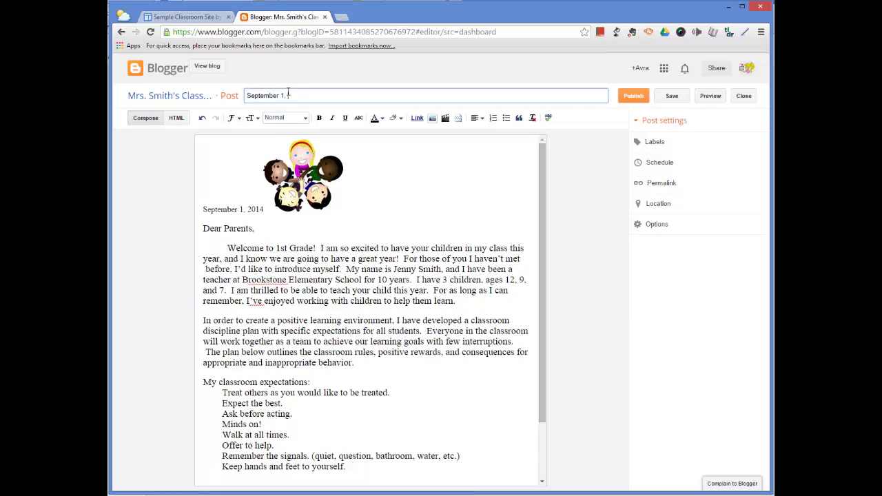
pyautogui.write(' 2014 Welcome to 1st Grade')
# - Align the picture of the children to the right so the letter text wraps around it
pyautogui.click(313, 206)
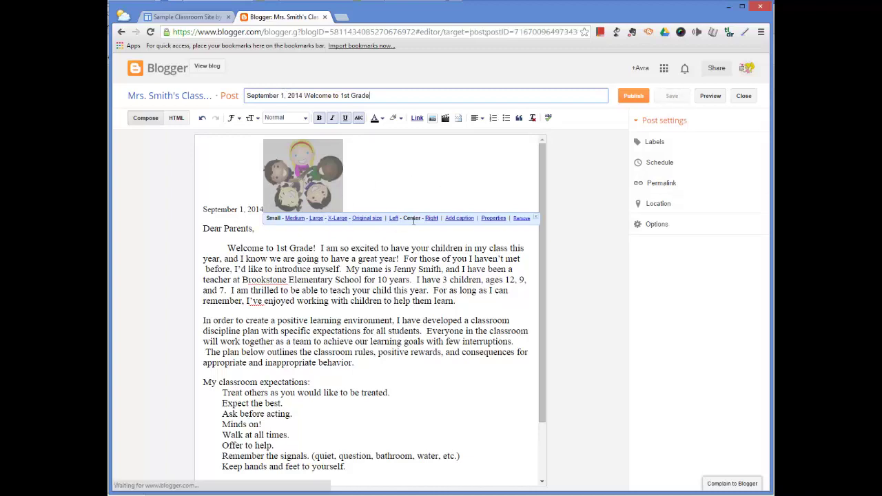
pyautogui.click(431, 218)
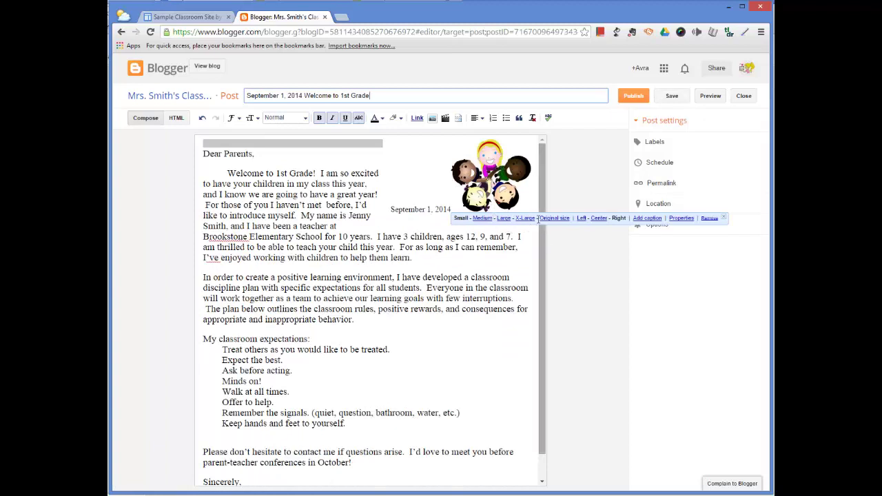
pyautogui.click(479, 261)
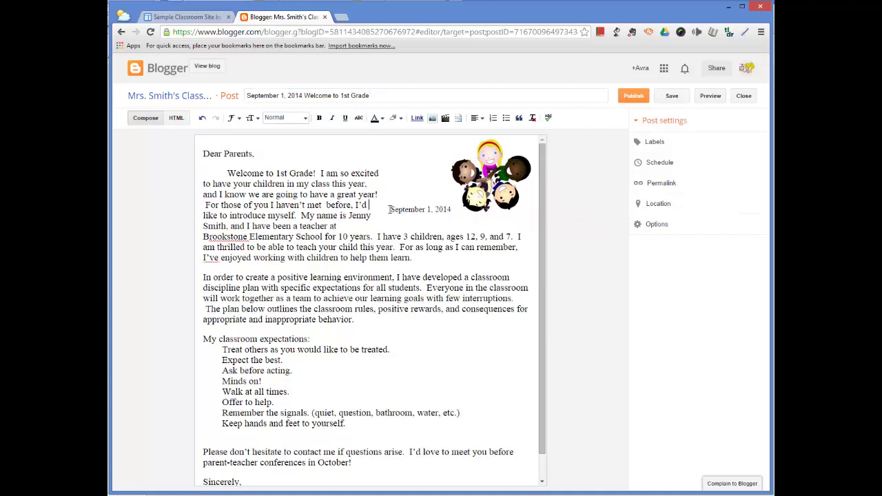
# - Delete the date text "September 1, 2014" beside the picture in the post body, keeping the picture
pyautogui.moveTo(390, 210); pyautogui.dragTo(456, 209)
pyautogui.click(446, 209)
pyautogui.tripleClick(445, 209)
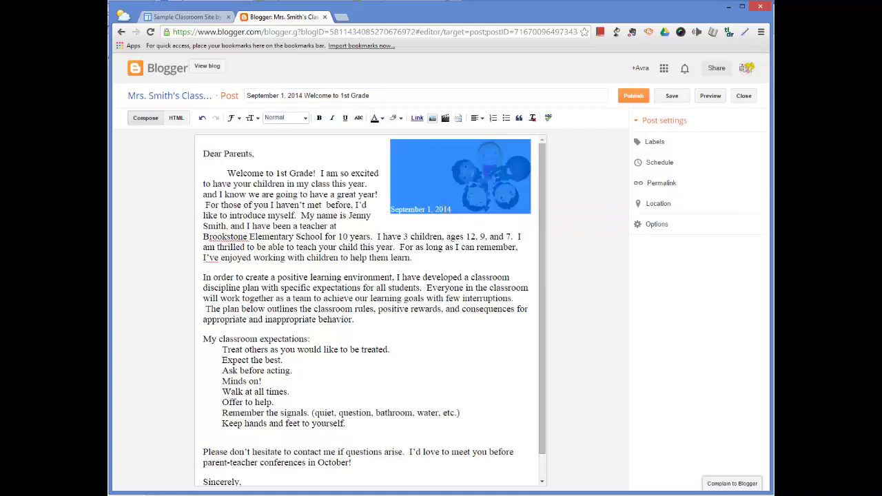
pyautogui.click(423, 210)
pyautogui.moveTo(452, 208); pyautogui.dragTo(423, 209)
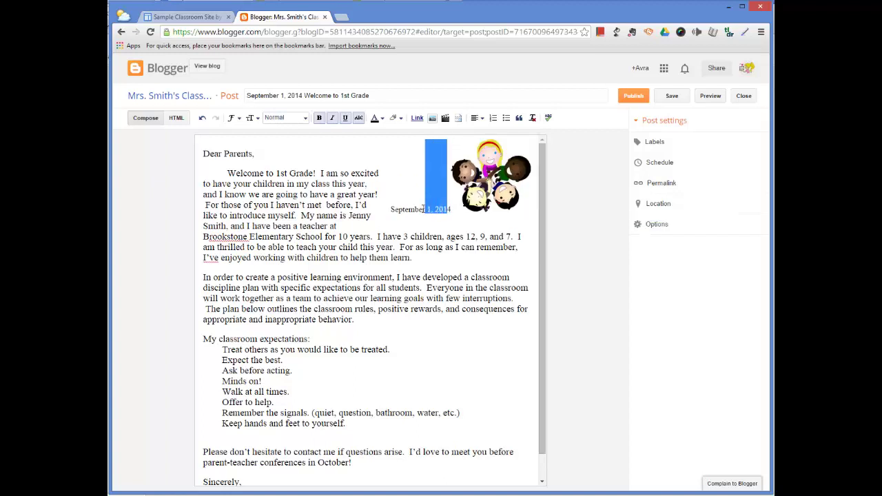
pyautogui.press('BackSpace')
pyautogui.press('BackSpace')
pyautogui.press('BackSpace')
pyautogui.press('BackSpace')
pyautogui.press('BackSpace')
pyautogui.press('BackSpace')
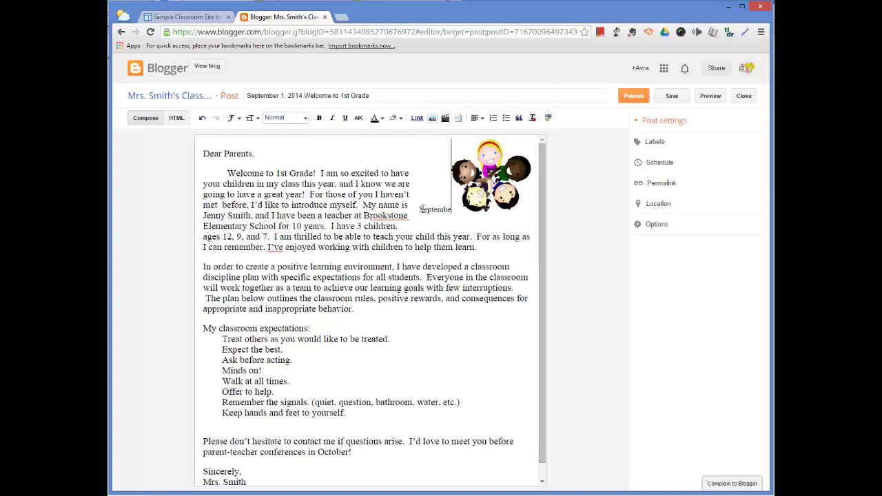
pyautogui.press('BackSpace')
pyautogui.press('BackSpace')
pyautogui.press('BackSpace')
pyautogui.press('BackSpace')
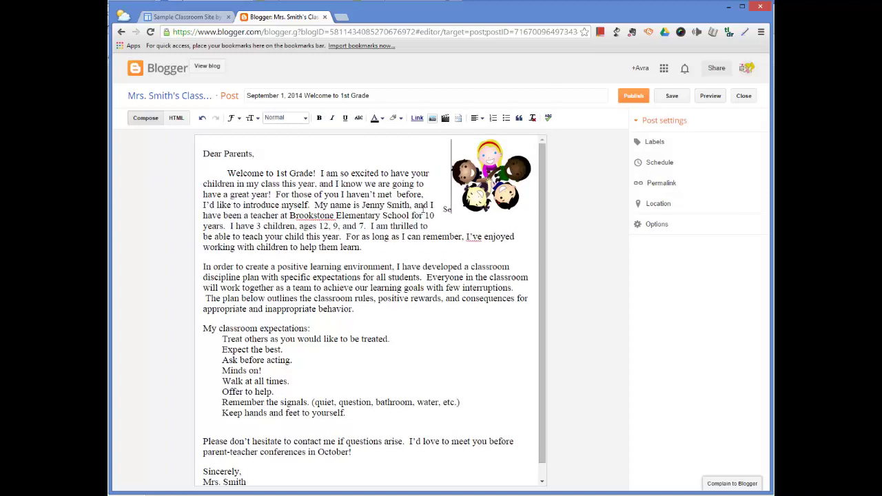
pyautogui.click(479, 196)
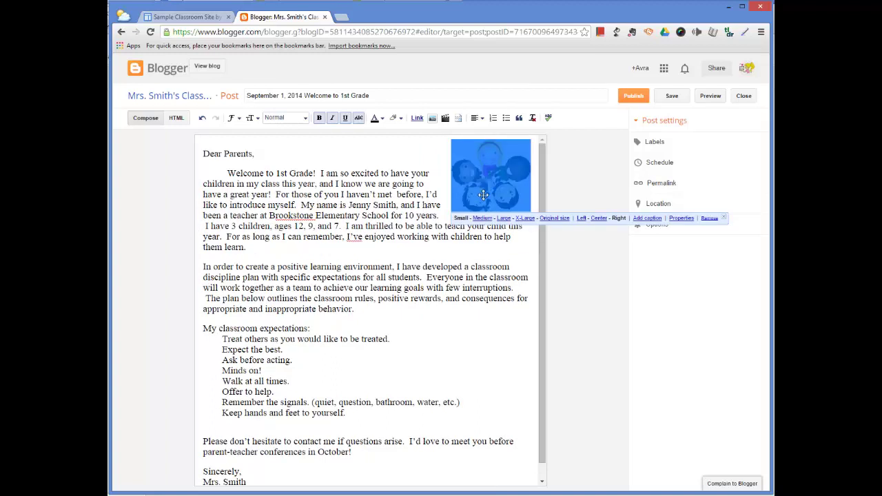
pyautogui.click(589, 191)
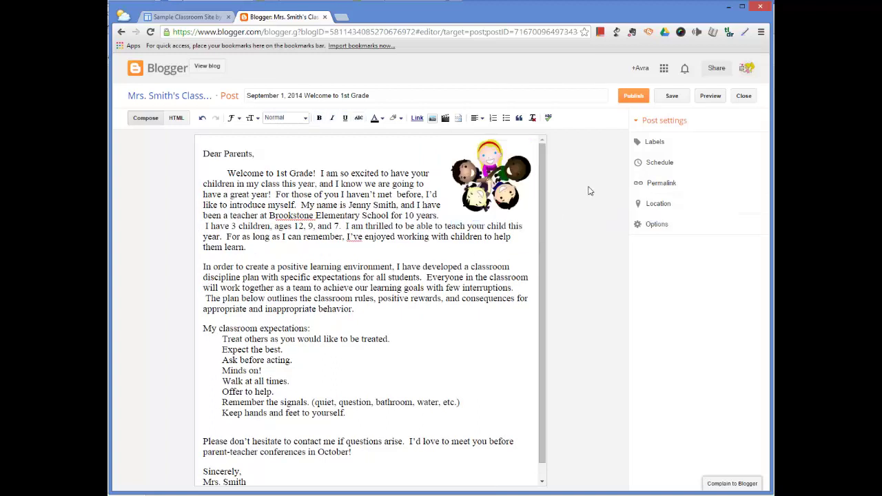
# - Save the post and preview how it looks on the blog, returning to the editor
pyautogui.click(668, 99)
pyautogui.click(707, 99)
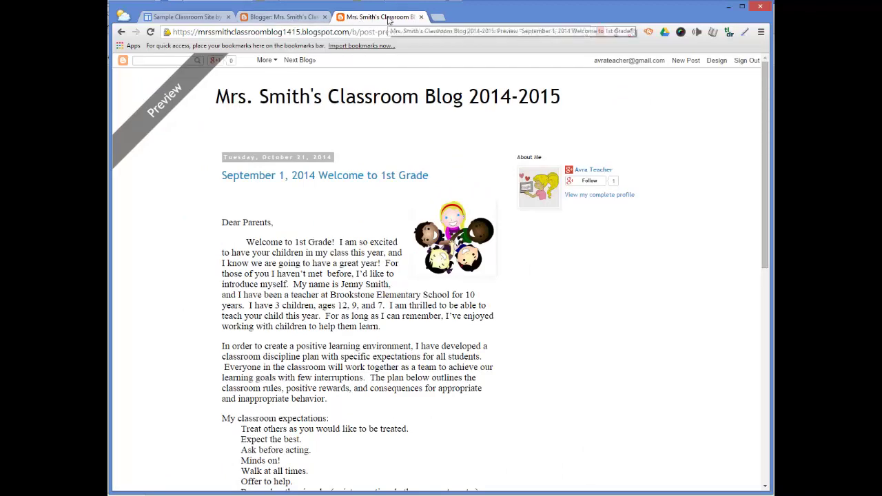
pyautogui.click(421, 17)
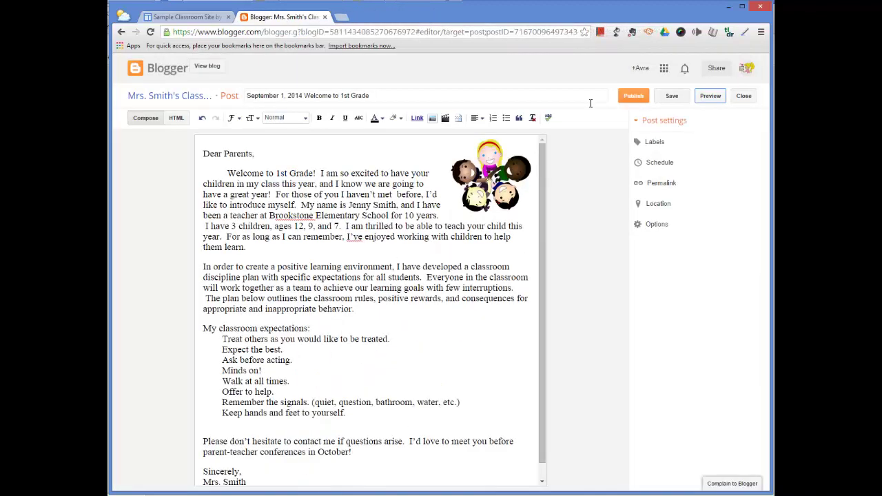
# - Publish the post without sharing it on Google+
pyautogui.click(632, 98)
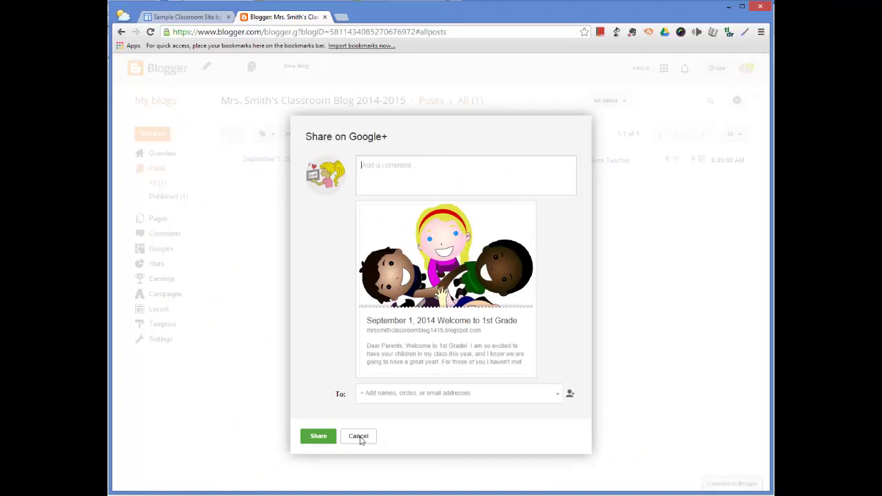
pyautogui.click(358, 436)
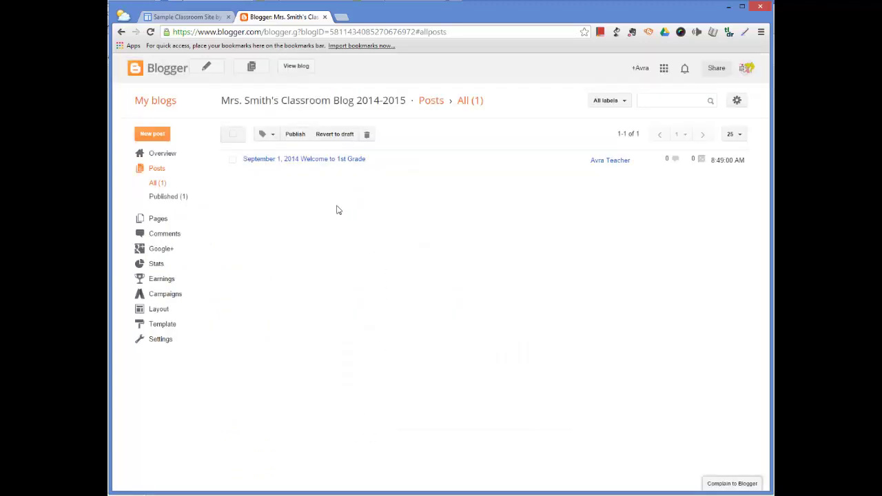
# - Return to the dashboard of all blogs and open the classroom blog's list of posts
pyautogui.click(155, 103)
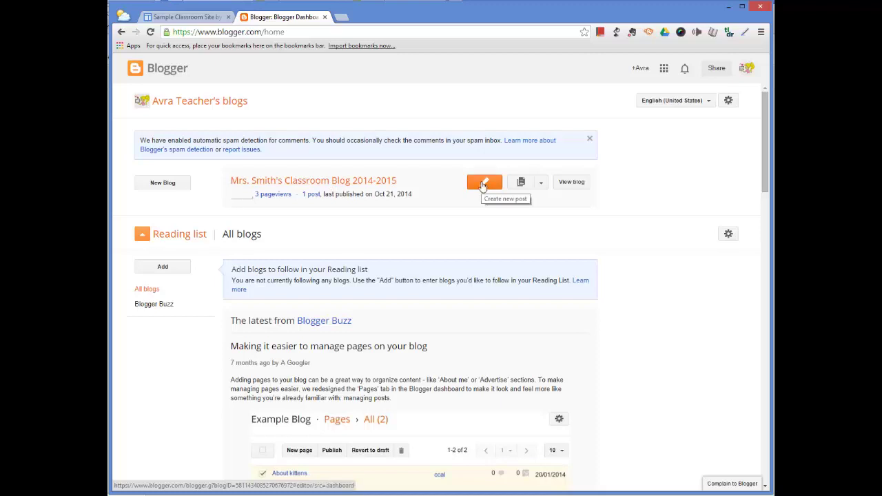
pyautogui.click(350, 182)
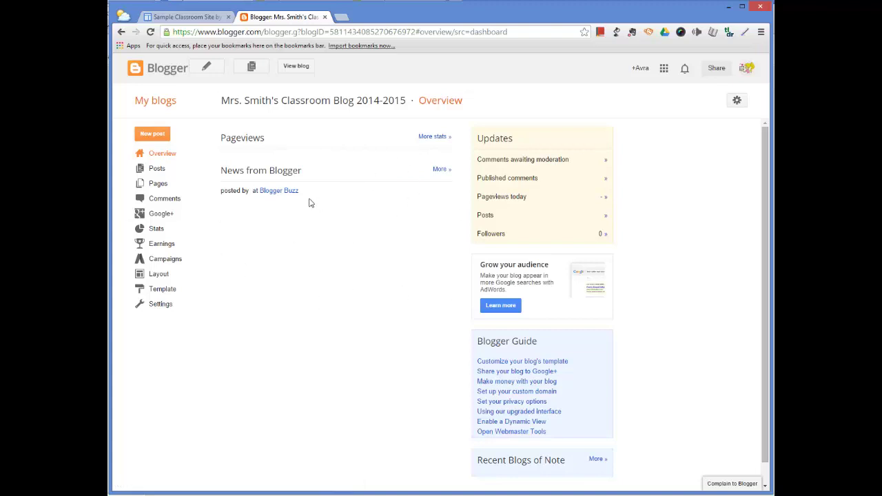
pyautogui.click(157, 169)
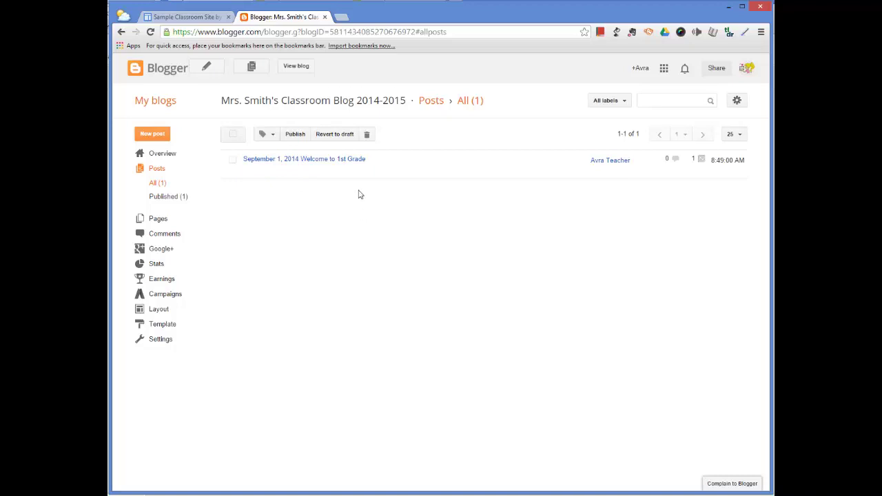
# - View the live blog to examine the published post from start to end, and return to the list of posts
pyautogui.click(301, 71)
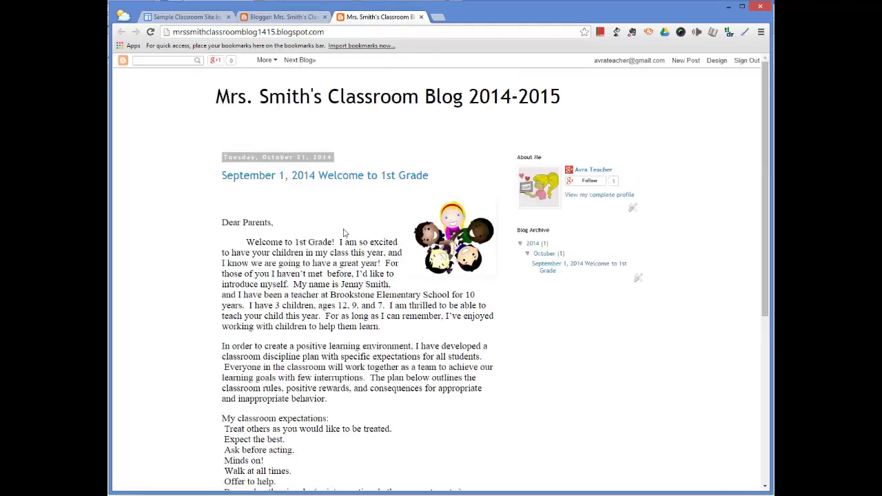
pyautogui.scroll(-3, 344, 220)
pyautogui.scroll(3, 341, 217)
pyautogui.scroll(-3, 283, 181)
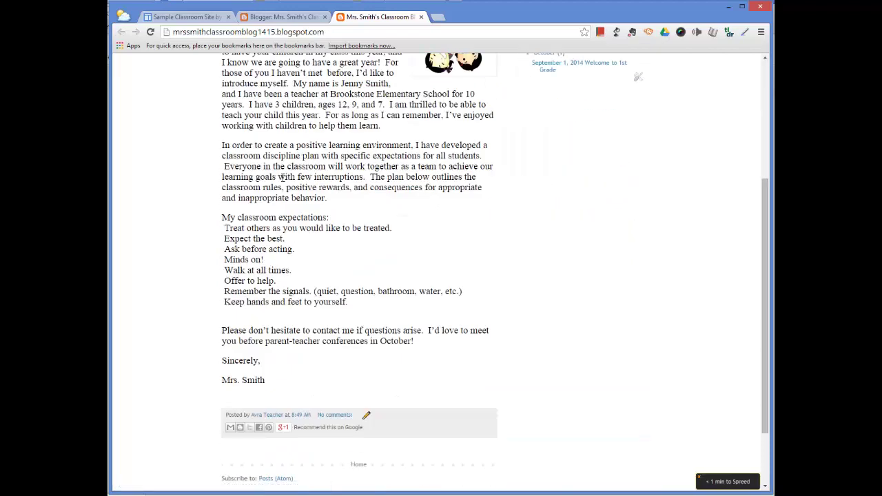
pyautogui.scroll(3, 283, 181)
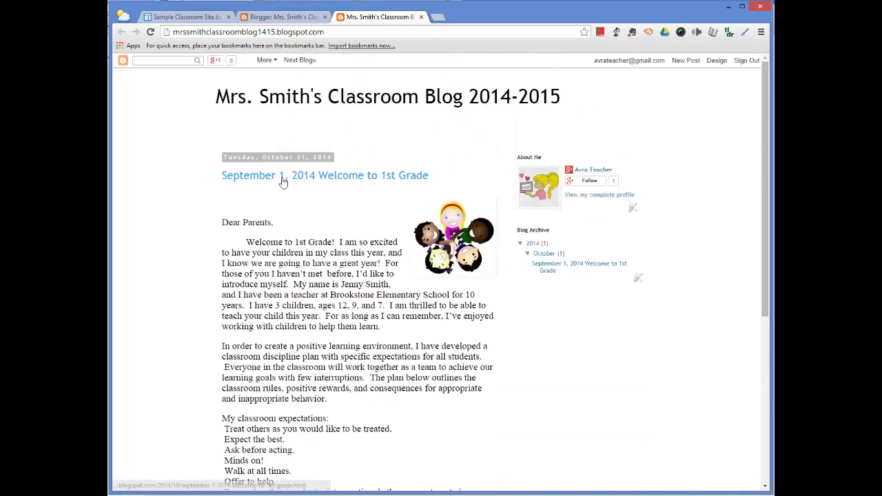
pyautogui.click(422, 17)
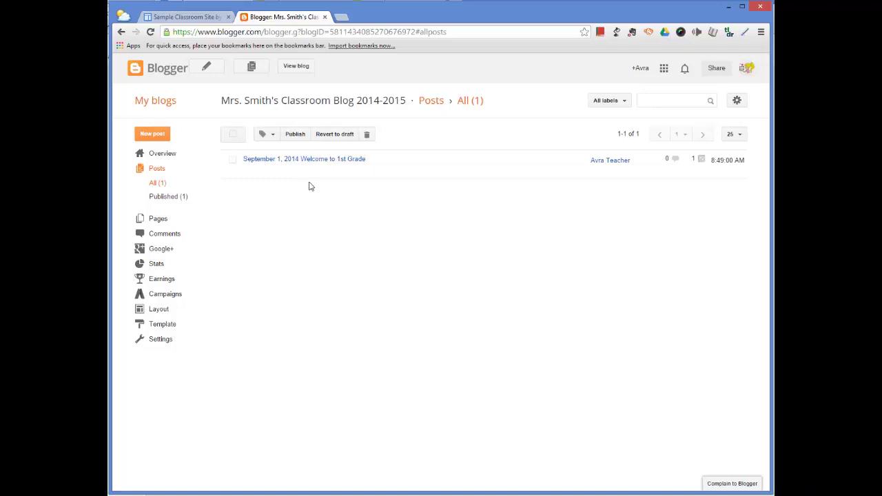
pyautogui.moveTo(308, 177)
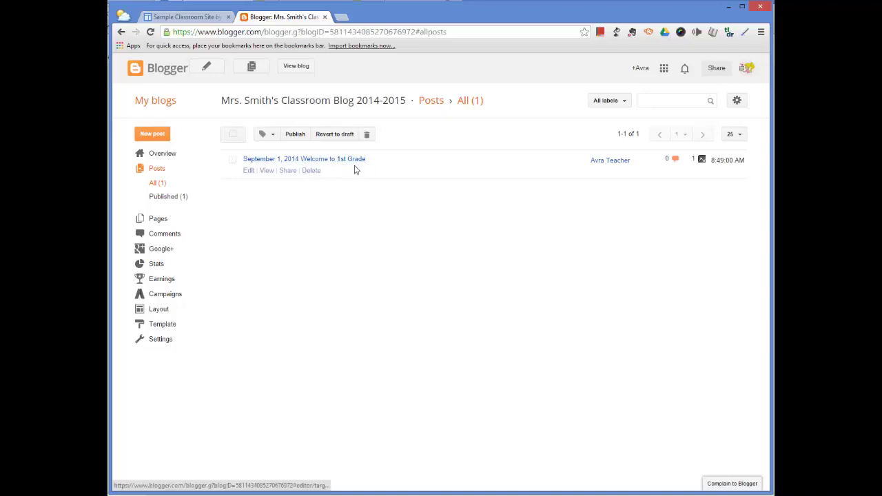